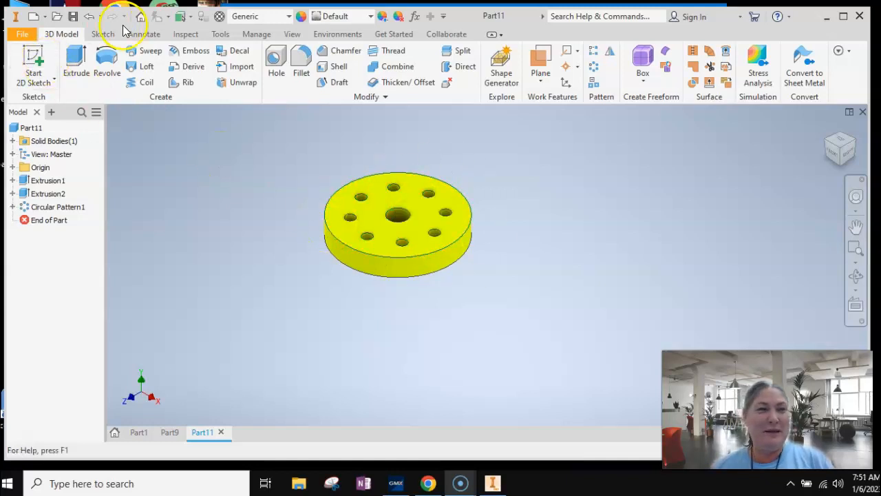
Create a new part and start a 2D sketch on the horizontal XZ origin plane
{"action": "left_click", "coordinate": [142, 17]}
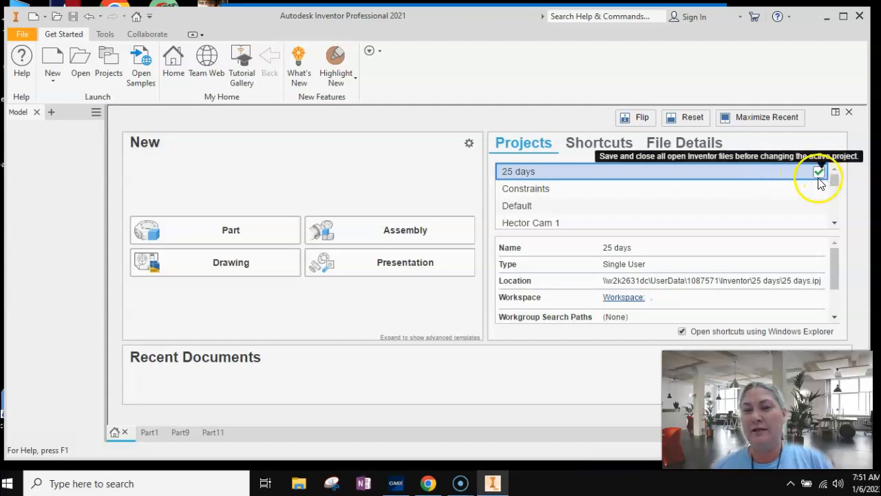
{"action": "left_click", "coordinate": [209, 239]}
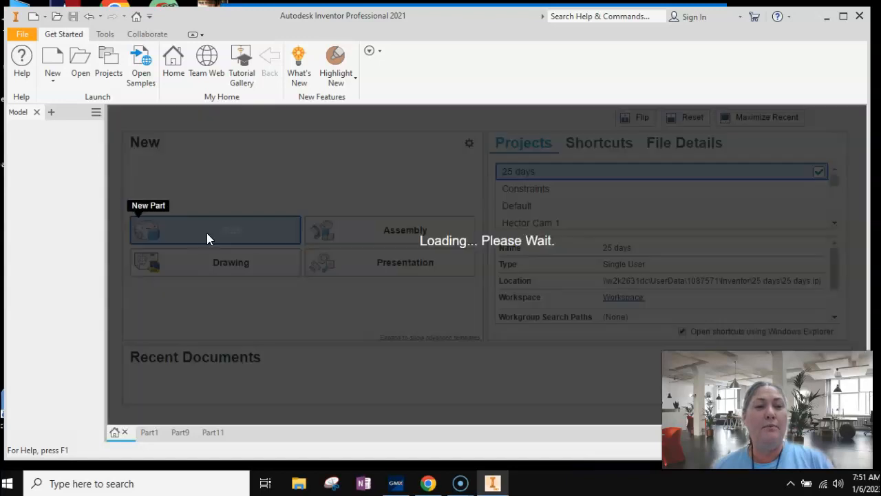
{"action": "left_click", "coordinate": [34, 56]}
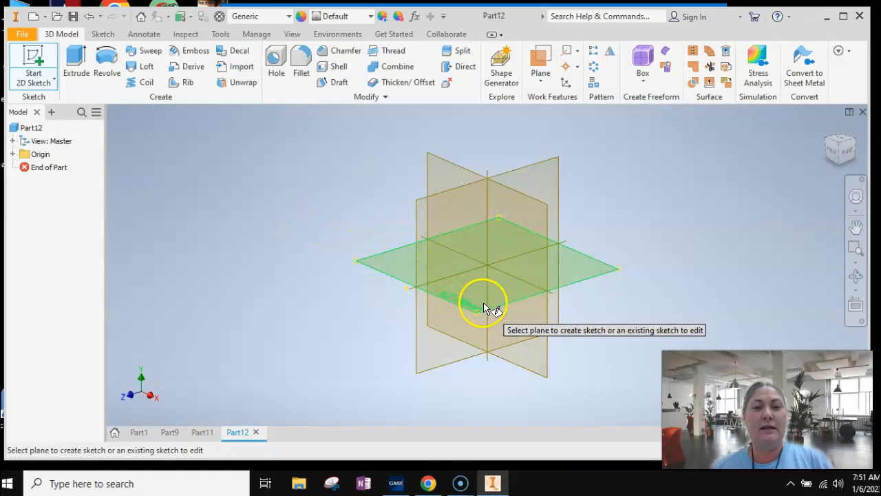
{"action": "scroll", "coordinate": [484, 307], "scroll_direction": "up", "scroll_amount": 5}
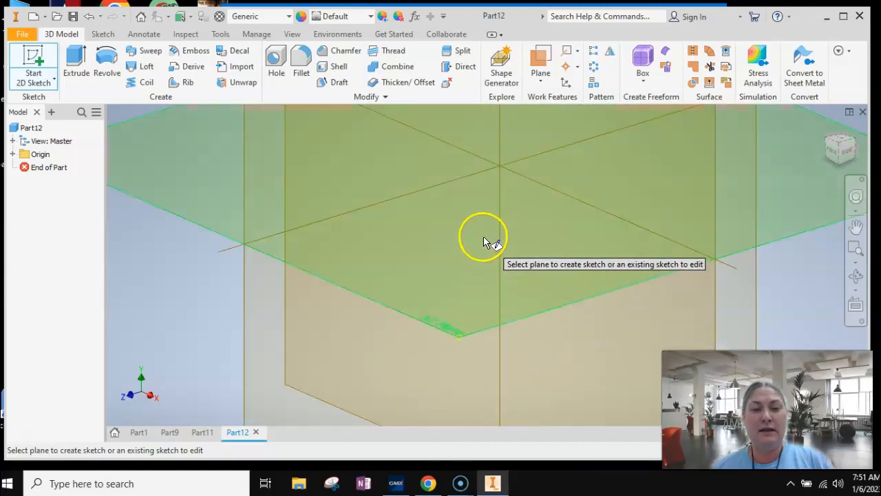
{"action": "scroll", "coordinate": [475, 280], "scroll_direction": "down", "scroll_amount": 5}
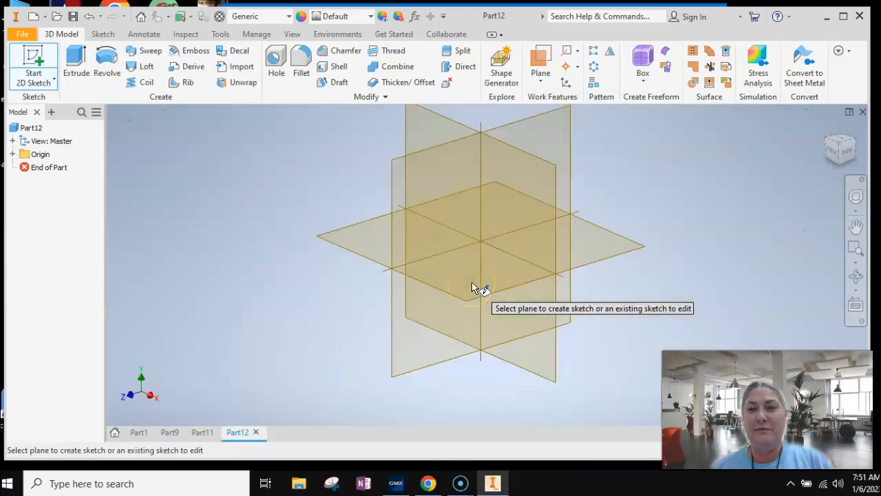
{"action": "left_click", "coordinate": [349, 241]}
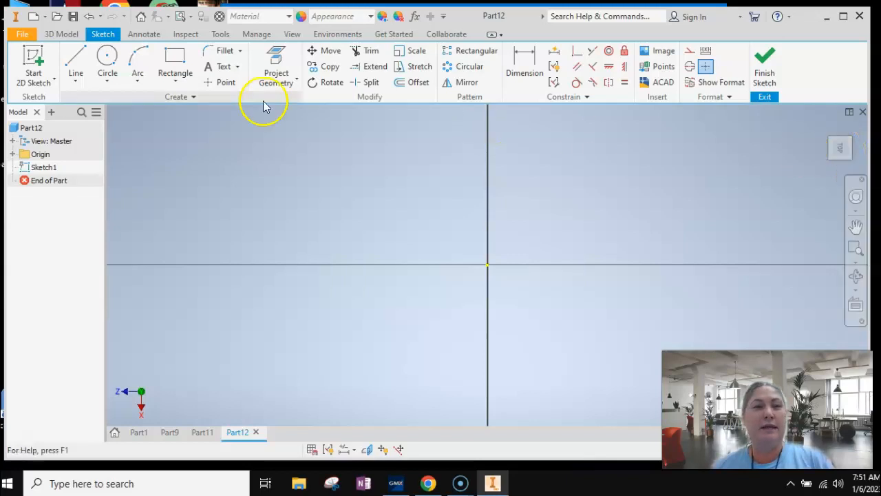
Draw a circle with a 3 in diameter centred on the sketch origin
{"action": "left_click", "coordinate": [108, 58]}
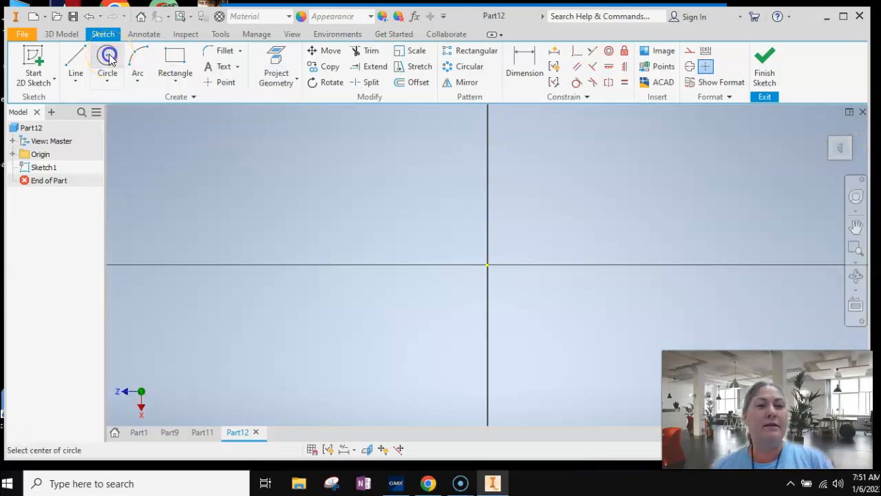
{"action": "left_click", "coordinate": [486, 266]}
{"action": "type", "text": "3"}
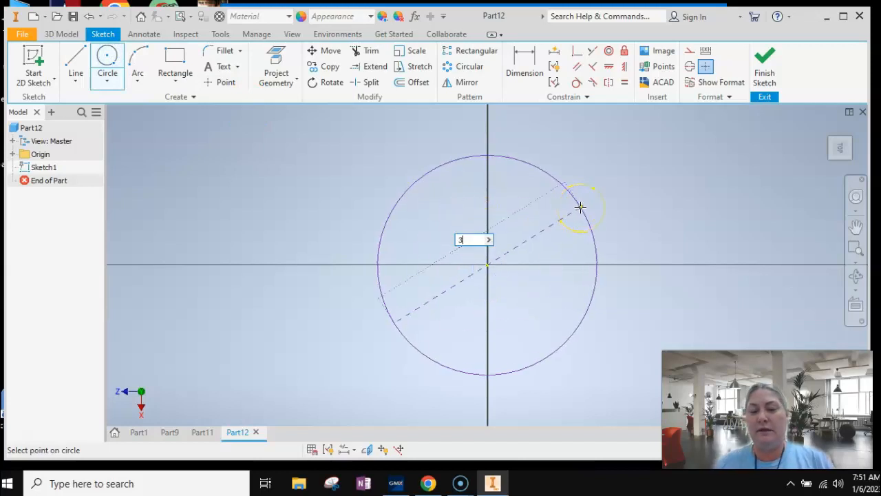
{"action": "key", "text": "Return"}
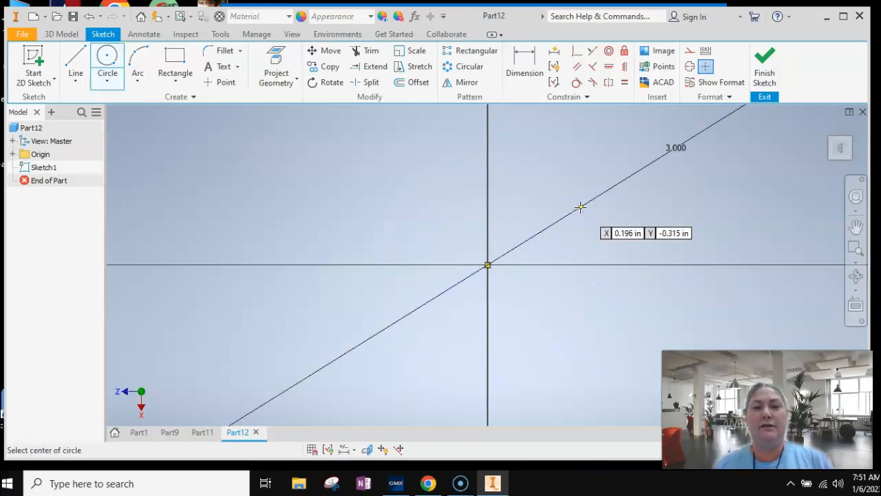
Draw a concentric circle with a 0.5 in diameter at the origin and finish the sketch
{"action": "scroll", "coordinate": [553, 272], "scroll_direction": "down", "scroll_amount": 5}
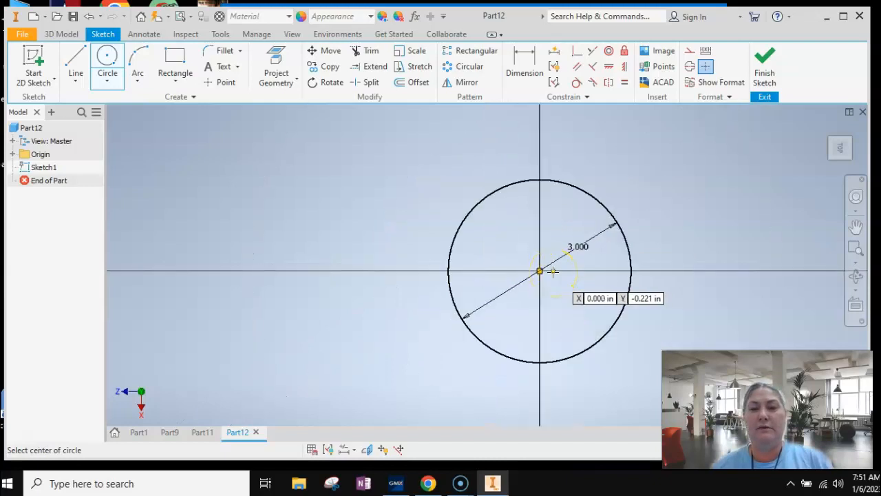
{"action": "scroll", "coordinate": [552, 272], "scroll_direction": "down", "scroll_amount": 2}
{"action": "left_click", "coordinate": [857, 227]}
{"action": "left_click_drag", "start_coordinate": [767, 219], "coordinate": [617, 208]}
{"action": "left_click", "coordinate": [107, 58]}
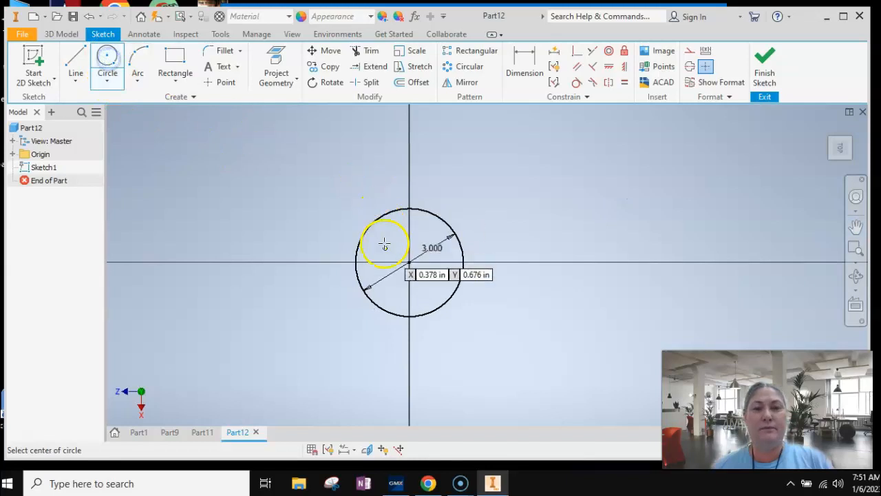
{"action": "left_click", "coordinate": [410, 261]}
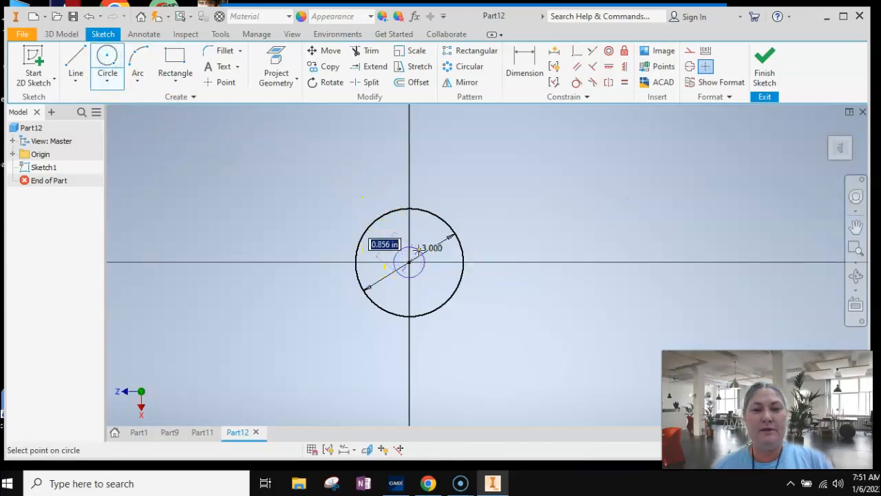
{"action": "type", "text": ".5"}
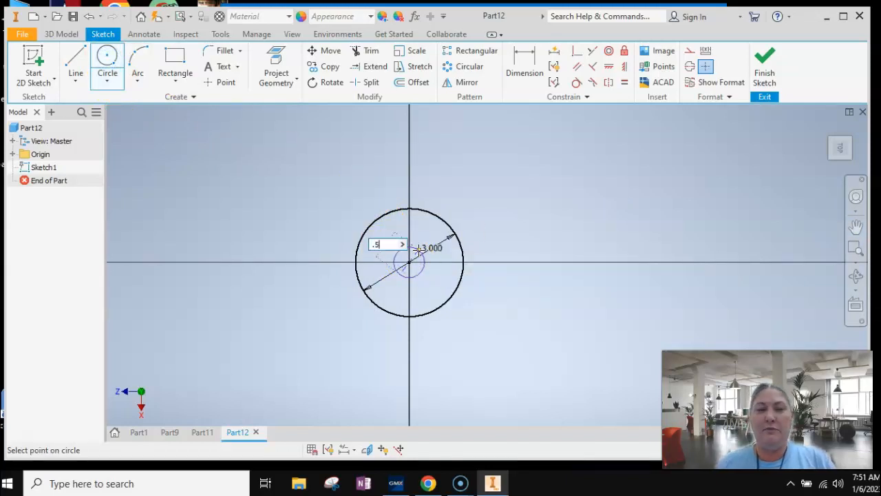
{"action": "key", "text": "Return"}
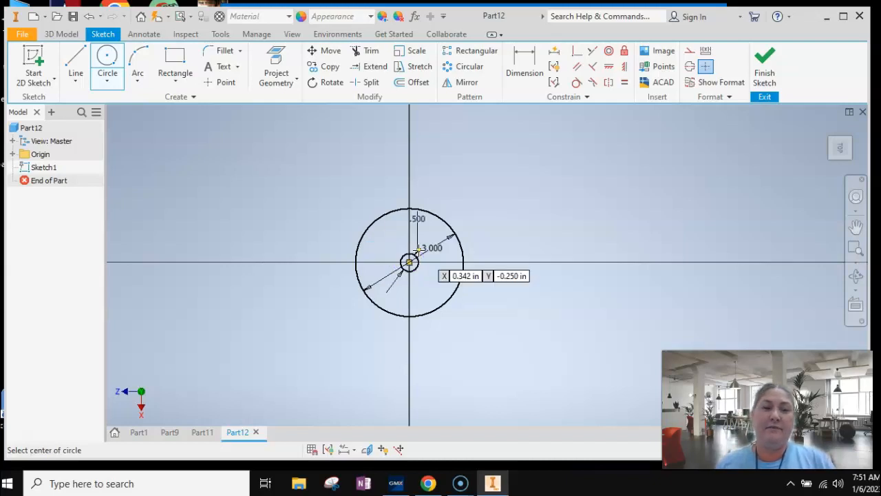
{"action": "left_click", "coordinate": [765, 63]}
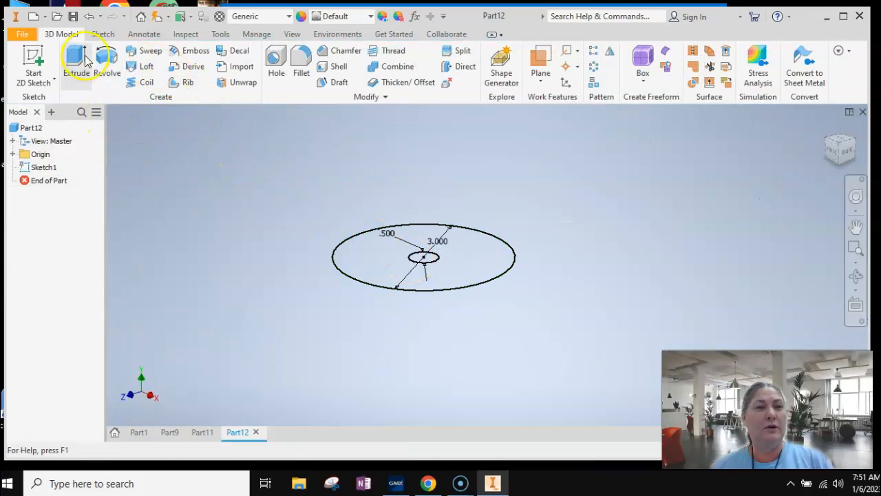
{"action": "left_click", "coordinate": [78, 61]}
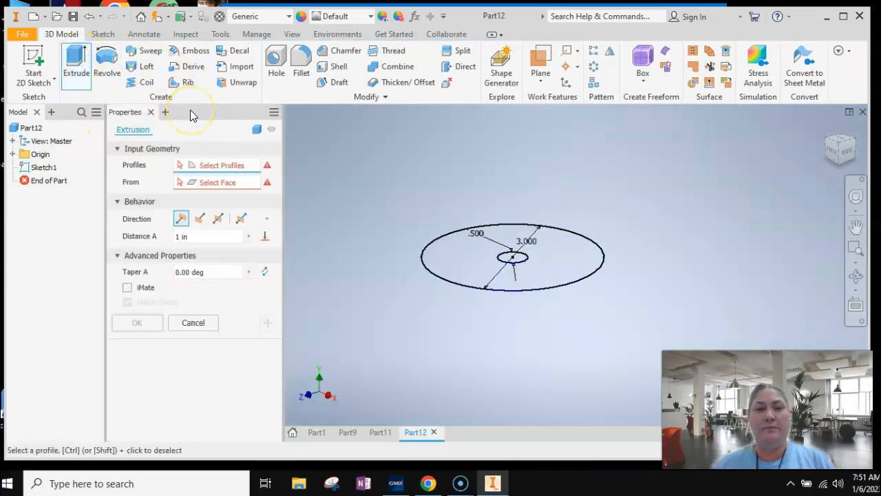
{"action": "left_click", "coordinate": [472, 263]}
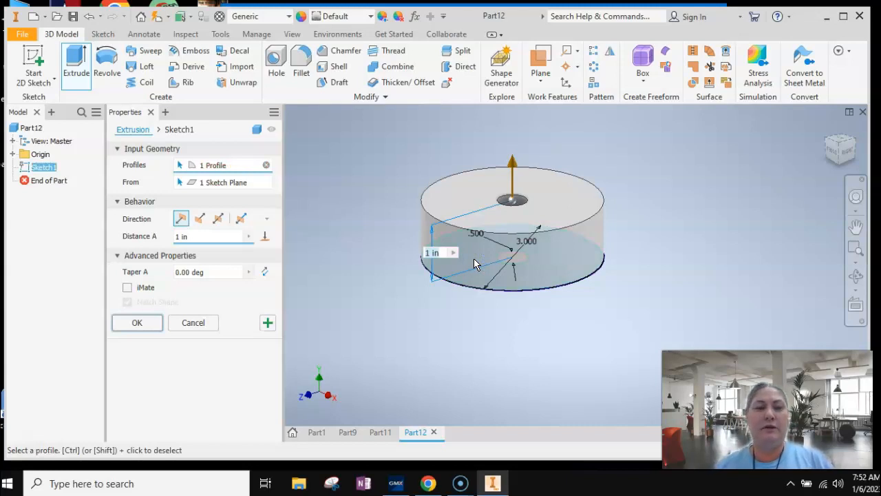
{"action": "left_click", "coordinate": [194, 323]}
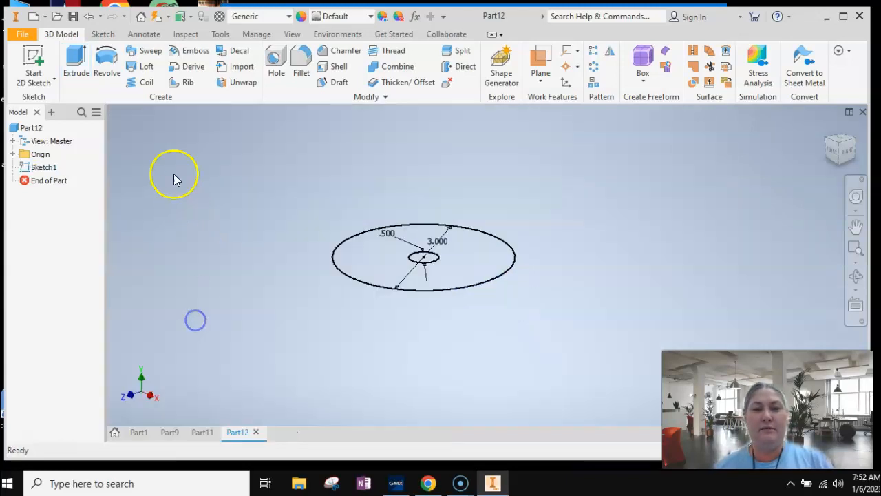
{"action": "left_click", "coordinate": [76, 63]}
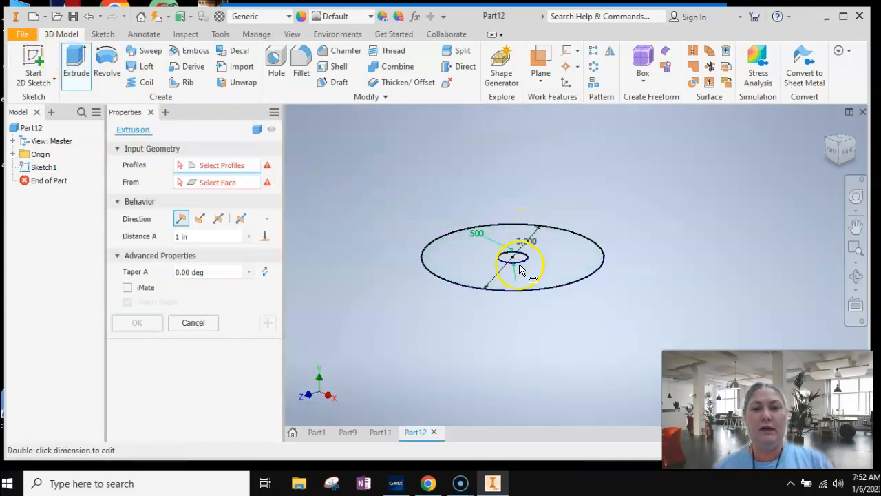
{"action": "scroll", "coordinate": [518, 263], "scroll_direction": "up", "scroll_amount": 5}
{"action": "left_click", "coordinate": [555, 263]}
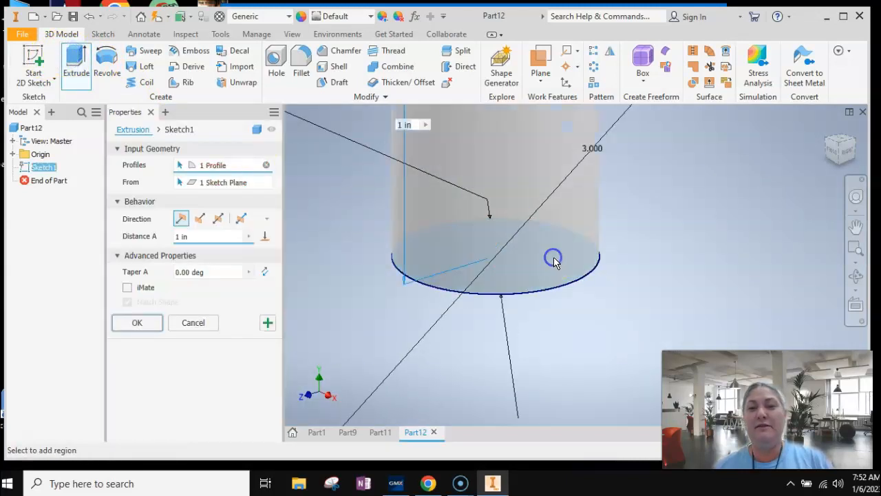
{"action": "scroll", "coordinate": [555, 258], "scroll_direction": "down", "scroll_amount": 5}
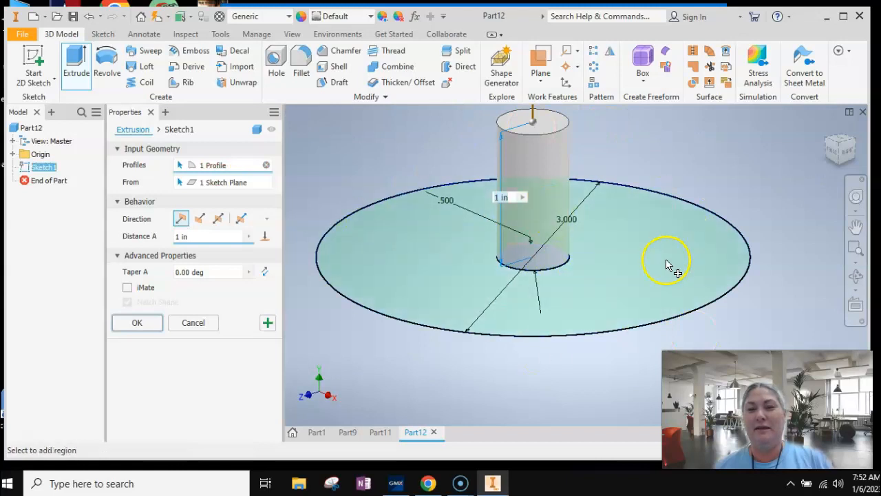
{"action": "left_click", "coordinate": [610, 284]}
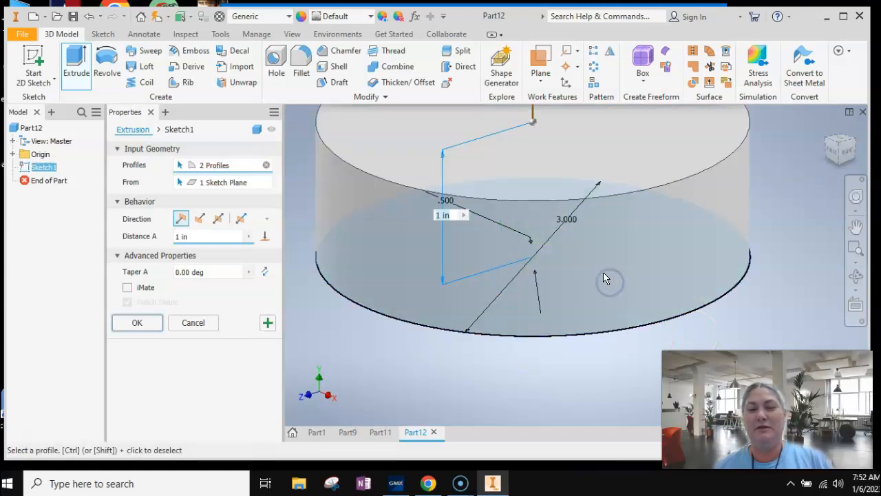
{"action": "left_click", "coordinate": [193, 322]}
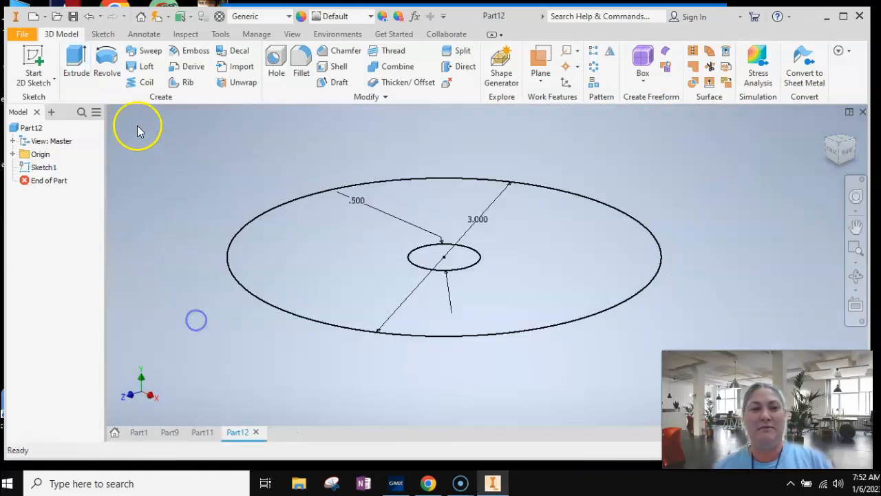
Extrude the ring profile between the two circles upward by 0.5 in, leaving the centre hole open
{"action": "left_click", "coordinate": [75, 66]}
{"action": "left_click", "coordinate": [618, 305]}
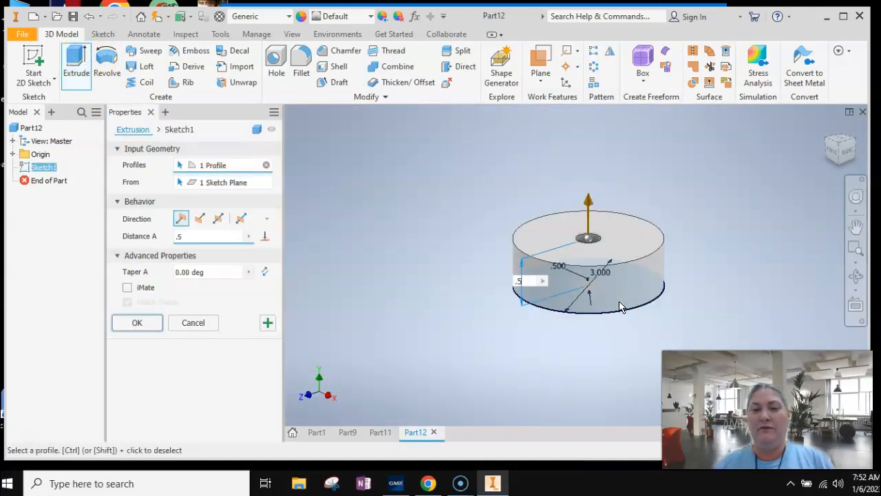
{"action": "key", "text": "Return"}
Start a sketch on the disc's top face and draw a 0.25 in diameter circle between the centre hole and the rim
{"action": "left_click", "coordinate": [827, 132]}
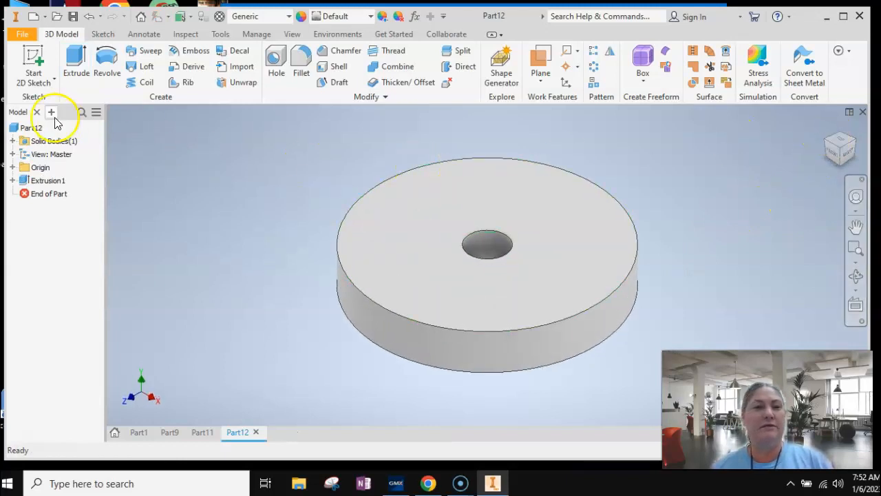
{"action": "left_click", "coordinate": [33, 63]}
{"action": "left_click", "coordinate": [411, 253]}
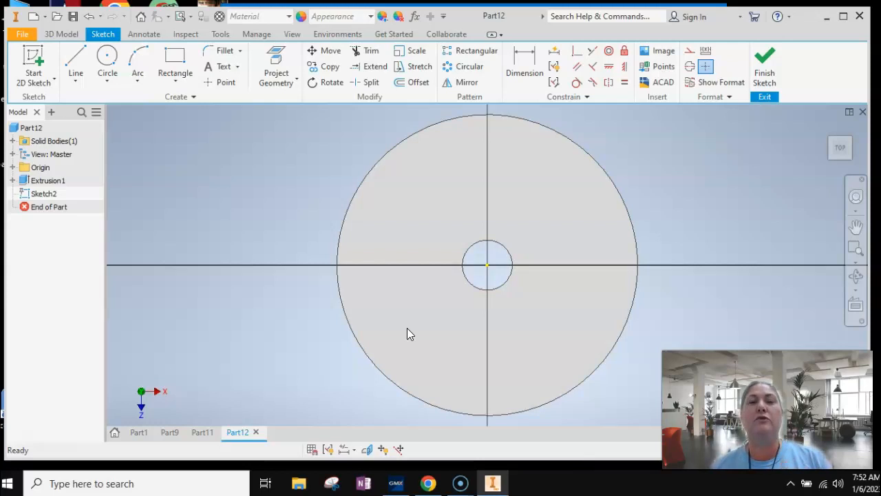
{"action": "left_click", "coordinate": [105, 55]}
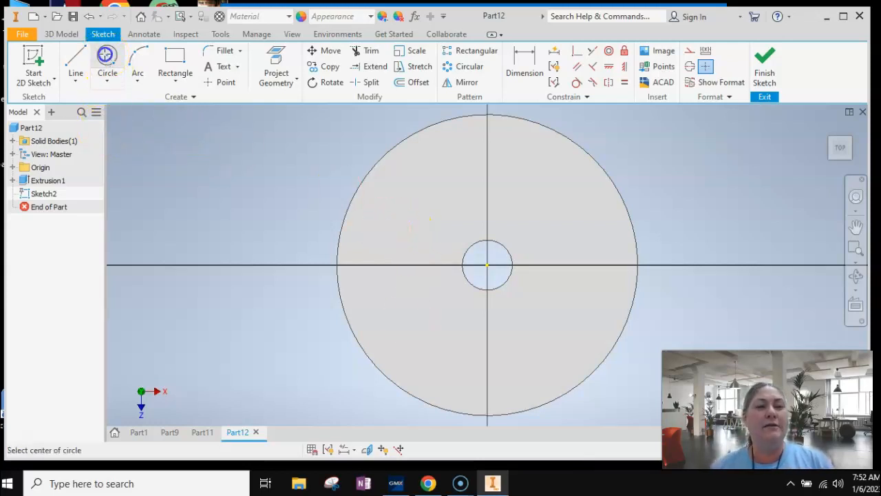
{"action": "left_click", "coordinate": [425, 338]}
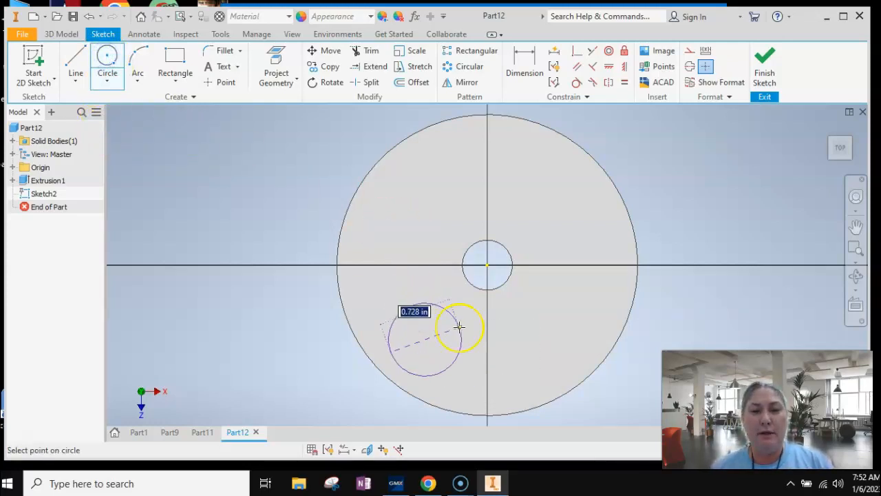
{"action": "type", "text": ".2"}
{"action": "key", "text": "Return"}
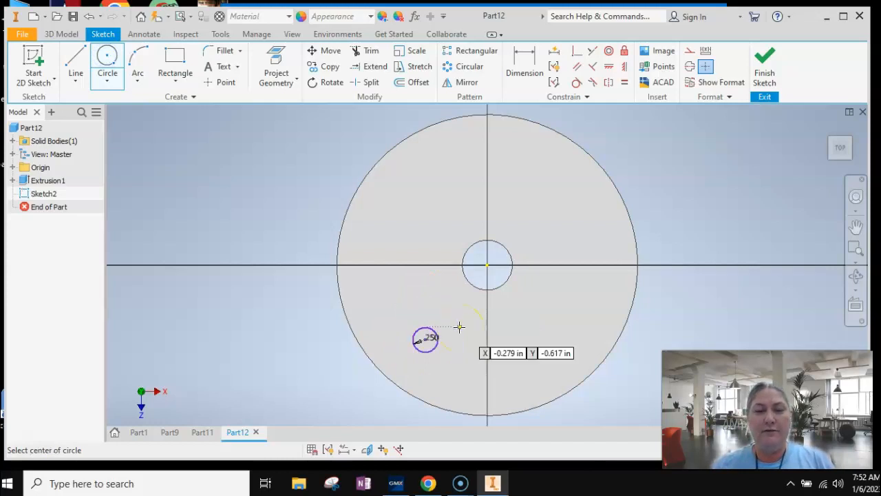
Dimension the vertical distance from the disc's centre to the small circle's centre as 0.75 in and finish the sketch
{"action": "left_click", "coordinate": [524, 62]}
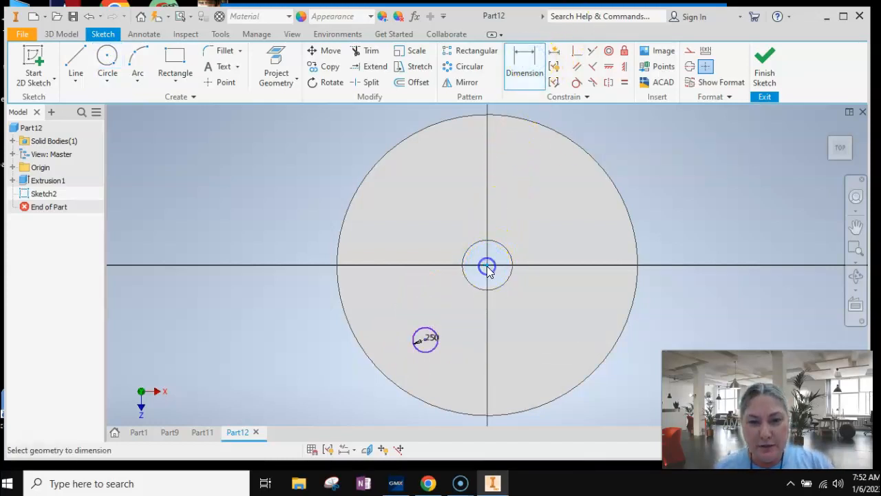
{"action": "left_click", "coordinate": [425, 340]}
{"action": "scroll", "coordinate": [425, 340], "scroll_direction": "down", "scroll_amount": 3}
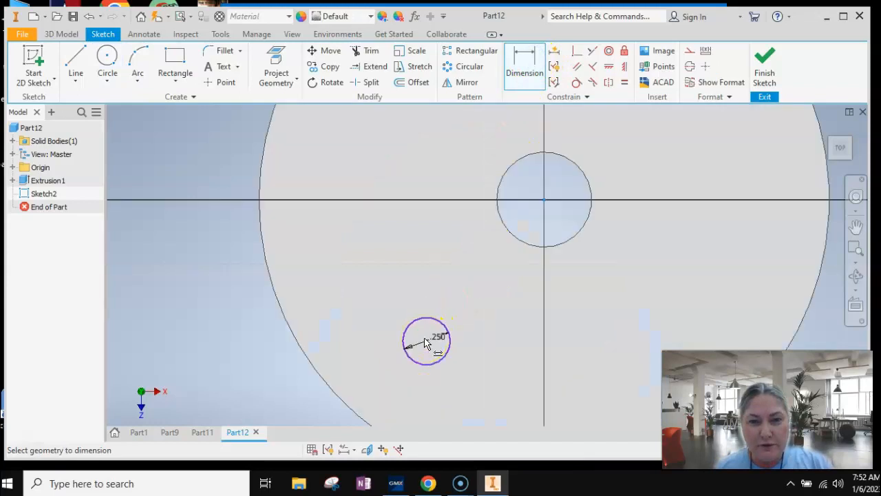
{"action": "left_click", "coordinate": [426, 341]}
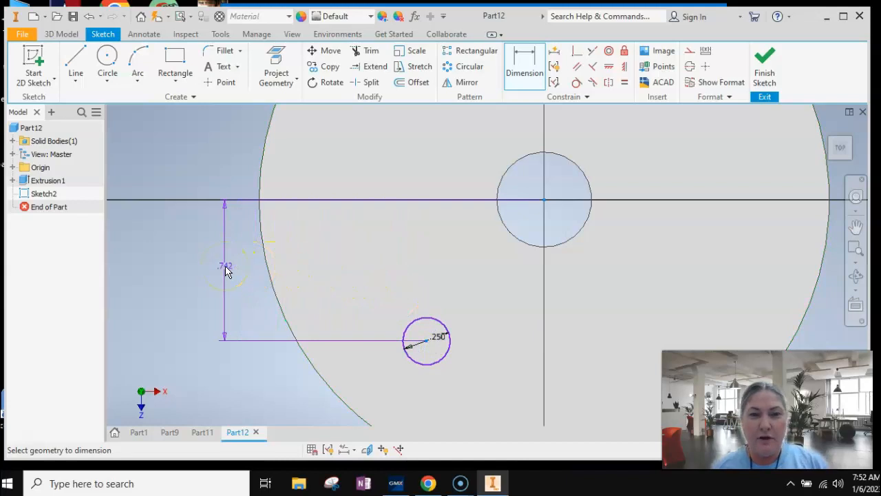
{"action": "left_click", "coordinate": [227, 270]}
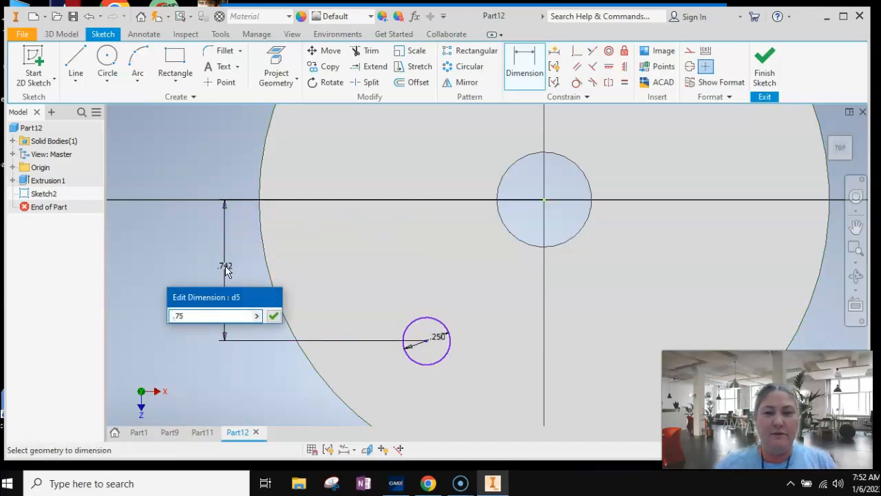
{"action": "key", "text": "Return"}
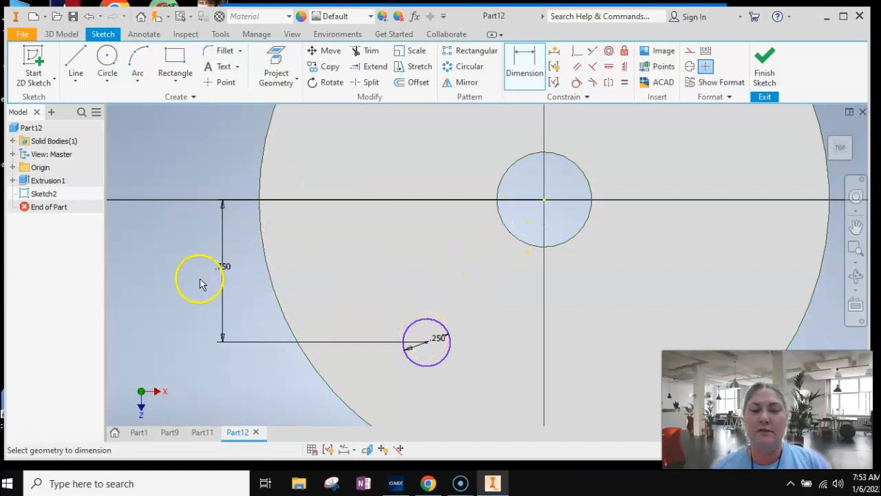
{"action": "left_click", "coordinate": [764, 69]}
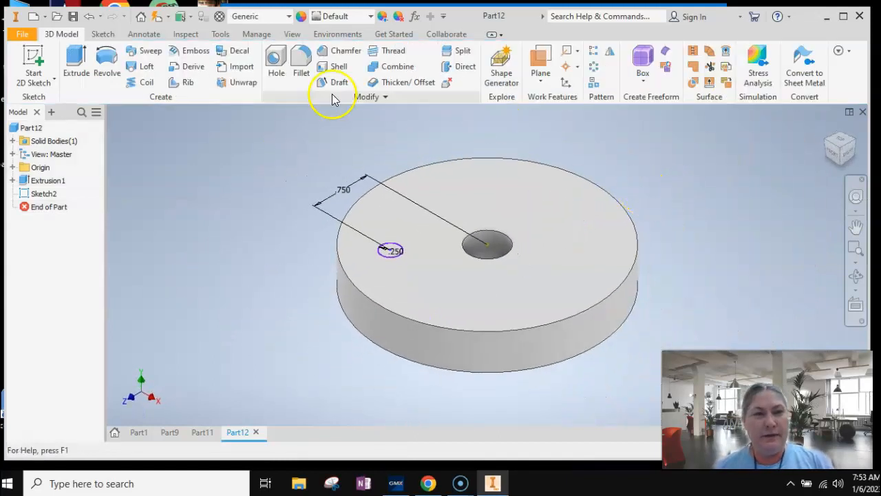
Extrude the 0.25 in circle downward 1.5 in as a cut through the disc
{"action": "left_click", "coordinate": [76, 64]}
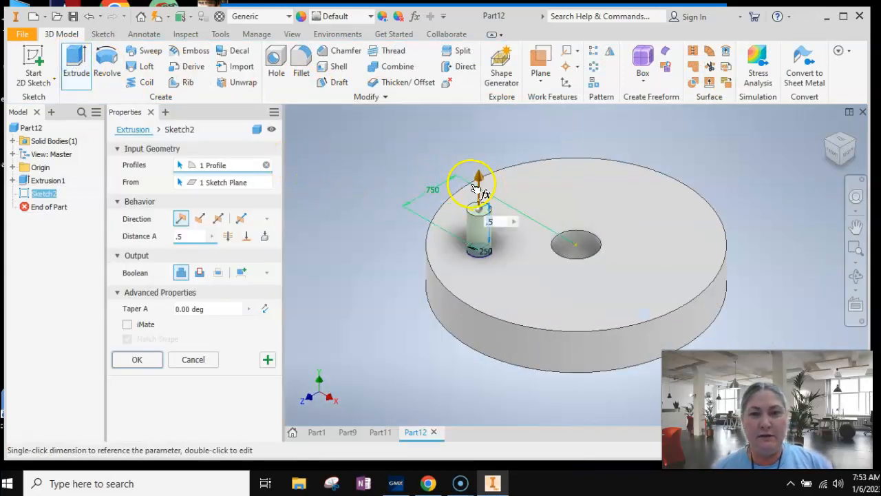
{"action": "left_click_drag", "start_coordinate": [478, 178], "coordinate": [478, 370]}
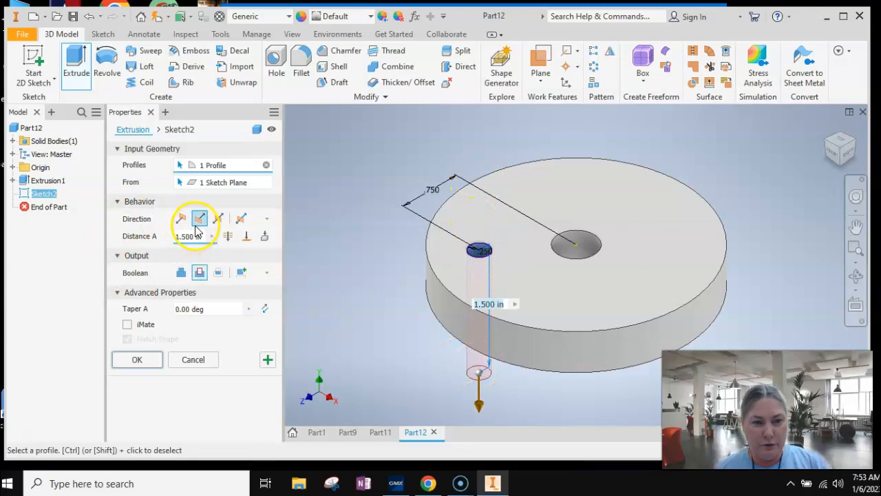
{"action": "left_click", "coordinate": [140, 360]}
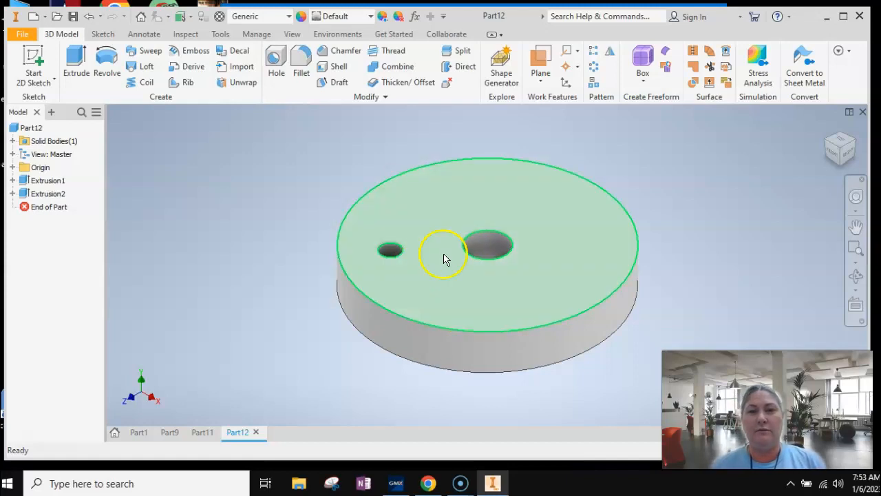
Create a circular pattern of the small hole around the centre hole's axis with 8 occurrences over 360 degrees
{"action": "left_click", "coordinate": [594, 66]}
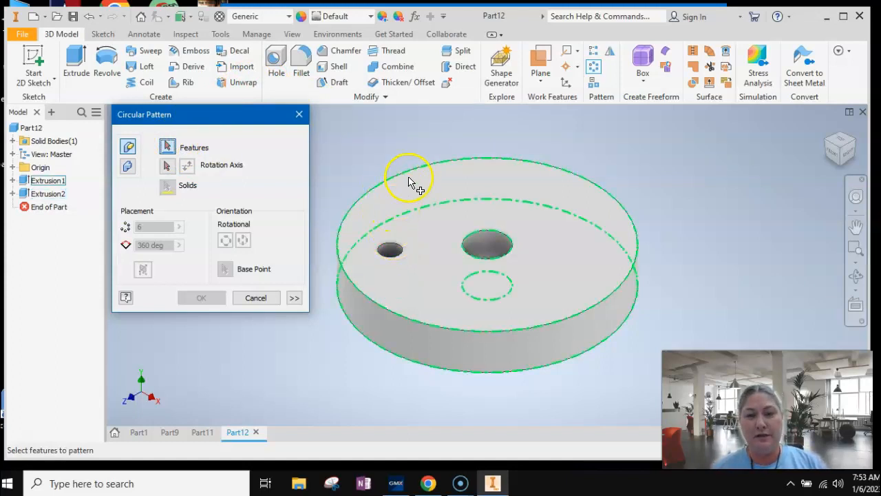
{"action": "left_click", "coordinate": [393, 254]}
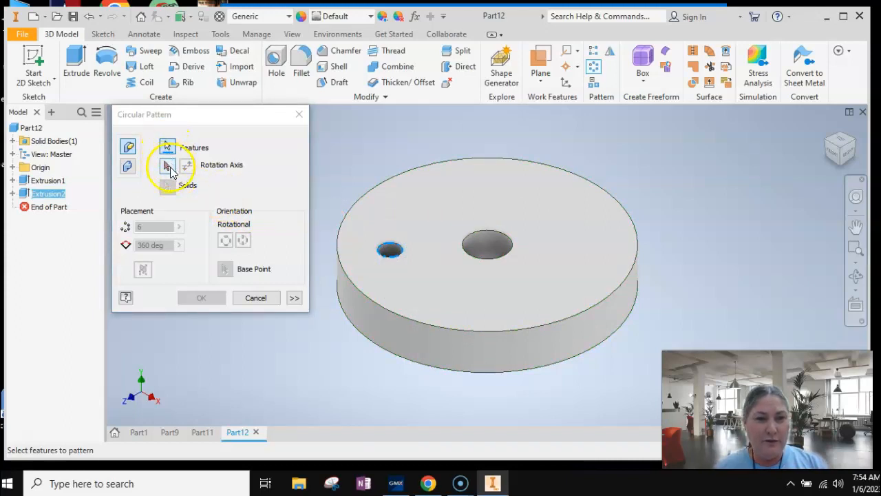
{"action": "left_click", "coordinate": [166, 169]}
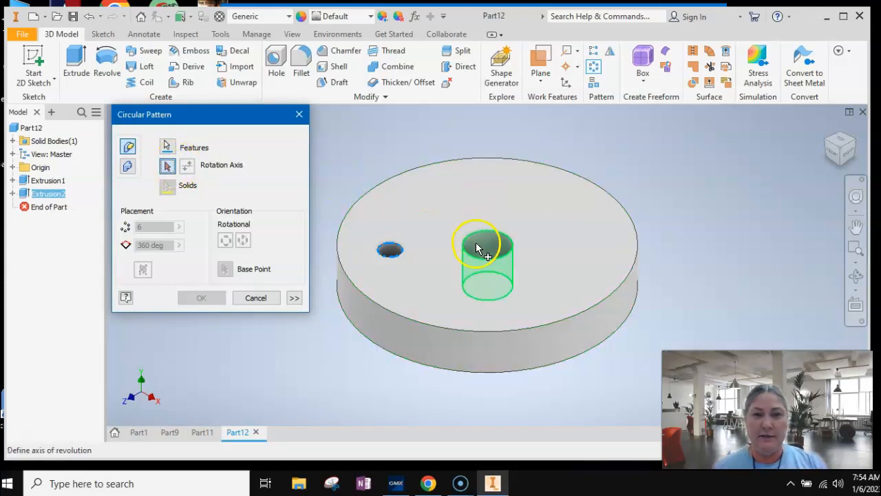
{"action": "left_click", "coordinate": [492, 240]}
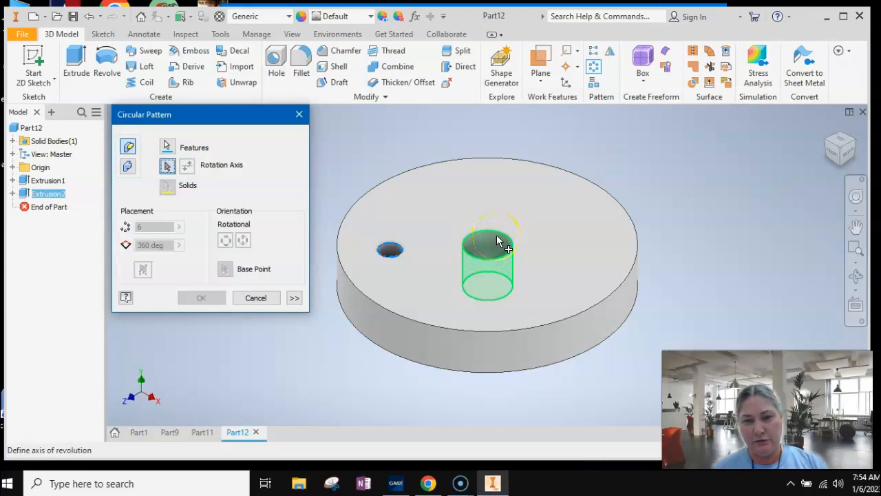
{"action": "left_click", "coordinate": [497, 236]}
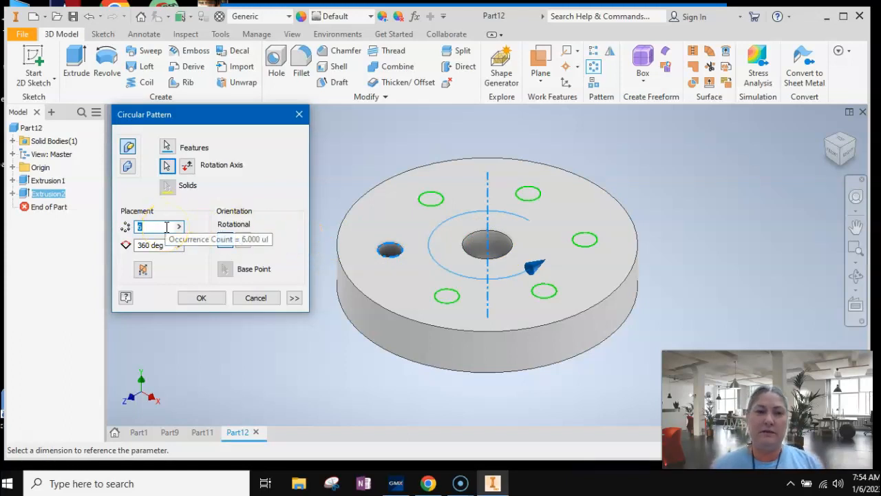
{"action": "type", "text": "8"}
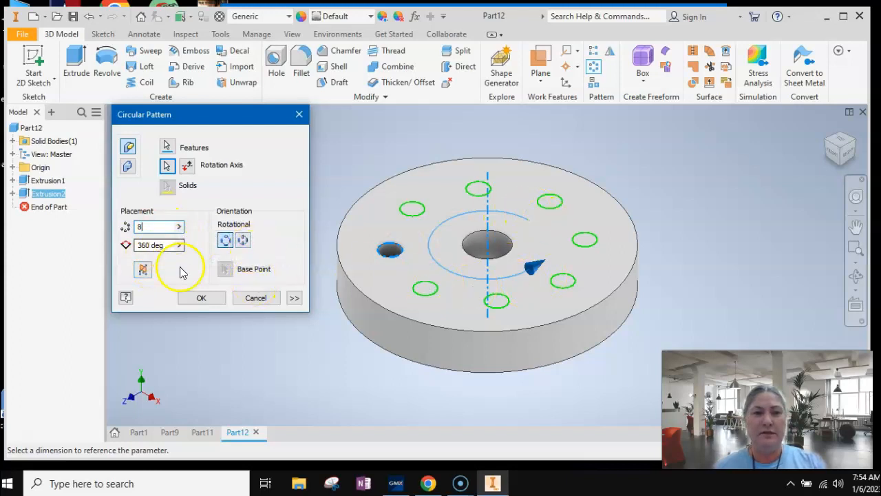
{"action": "left_click", "coordinate": [201, 299]}
Select the entire disc and change its appearance colour to a bright yellow-green
{"action": "left_click", "coordinate": [856, 274]}
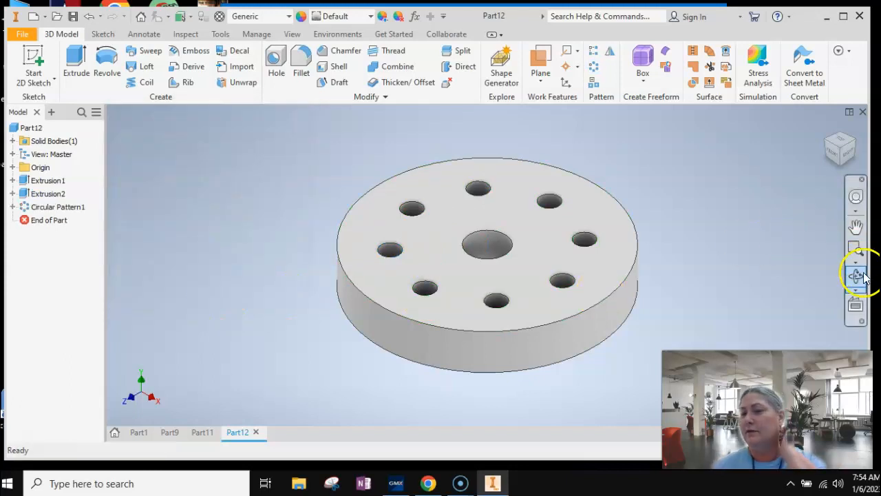
{"action": "left_click_drag", "start_coordinate": [491, 234], "coordinate": [454, 336]}
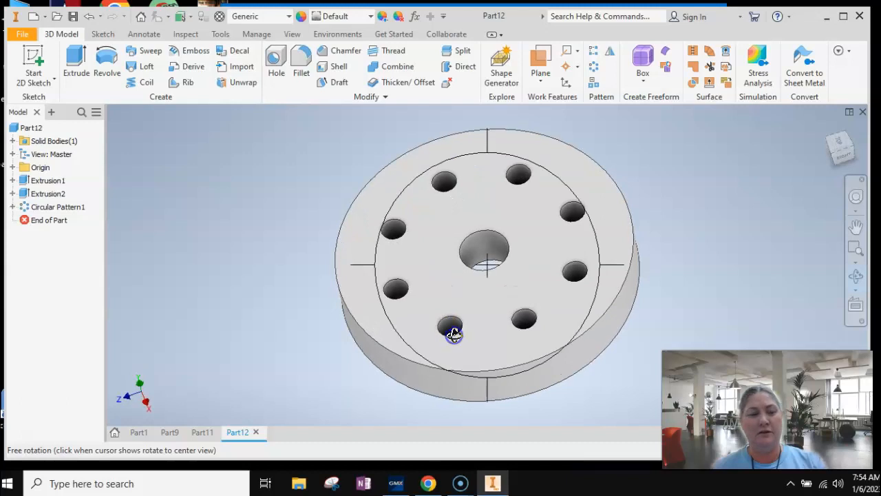
{"action": "key", "text": "Escape"}
{"action": "scroll", "coordinate": [291, 177], "scroll_direction": "down", "scroll_amount": 6}
{"action": "scroll", "coordinate": [291, 178], "scroll_direction": "up", "scroll_amount": 6}
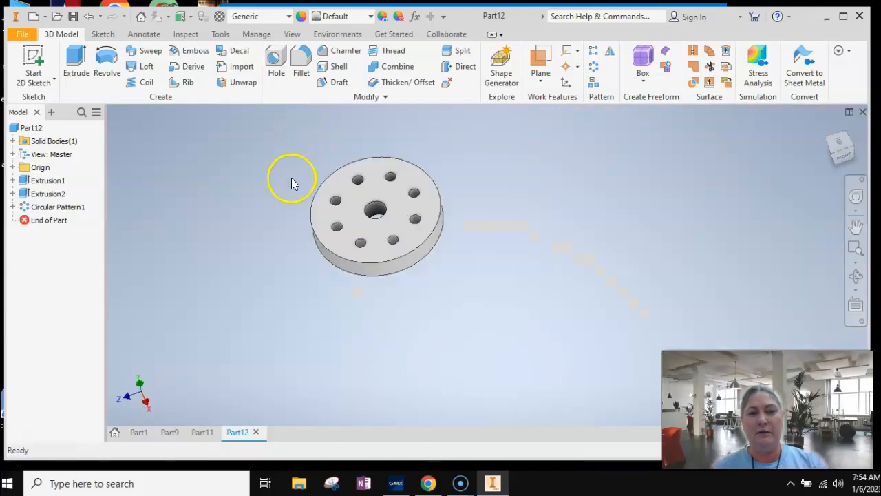
{"action": "left_click_drag", "start_coordinate": [279, 129], "coordinate": [499, 341]}
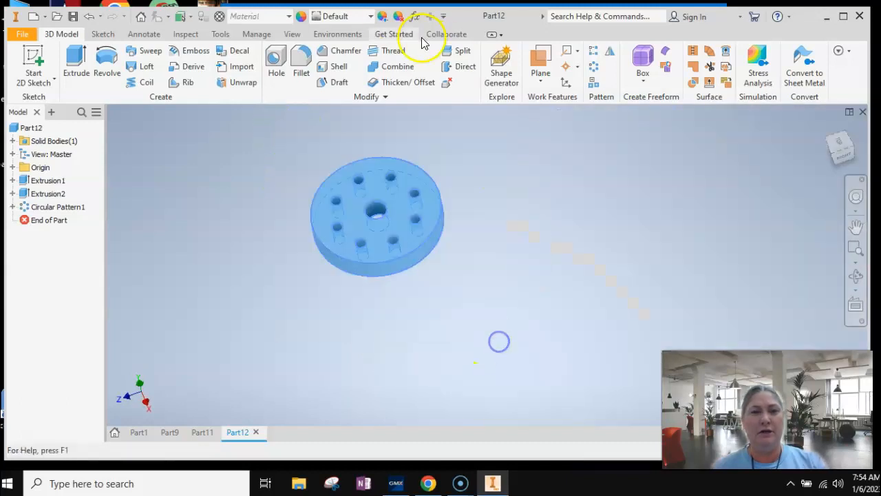
{"action": "left_click", "coordinate": [383, 15]}
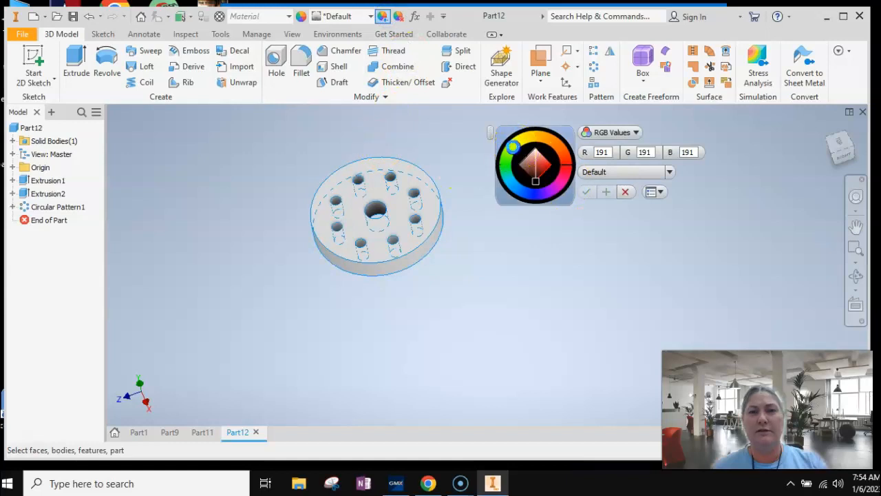
{"action": "left_click", "coordinate": [522, 148]}
{"action": "left_click", "coordinate": [586, 191]}
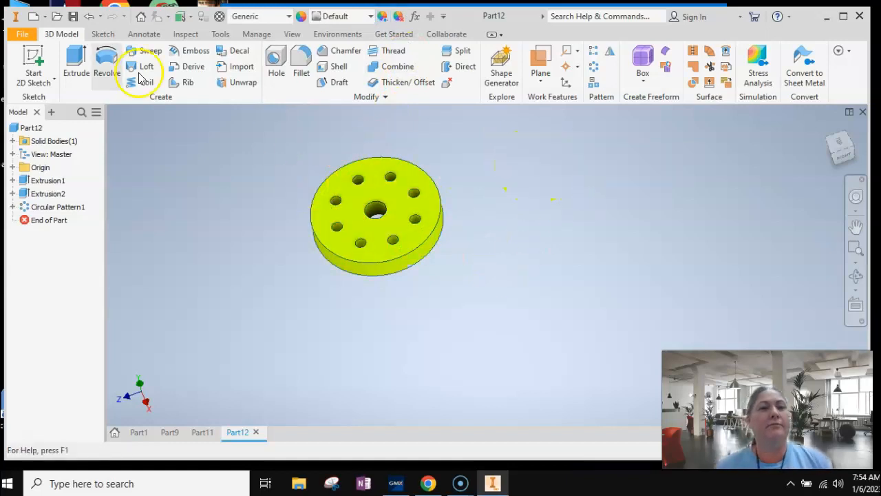
Save the part as Day 6 in the 25 days folder
{"action": "left_click", "coordinate": [856, 226]}
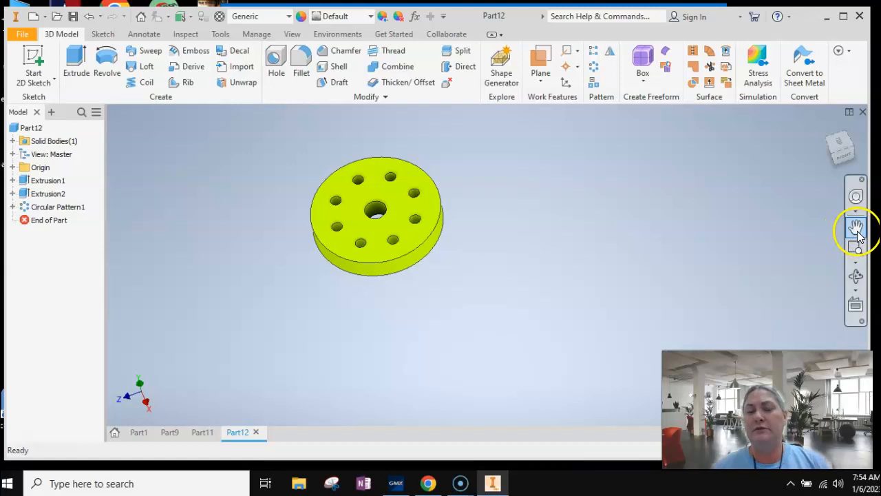
{"action": "left_click_drag", "start_coordinate": [229, 227], "coordinate": [325, 258]}
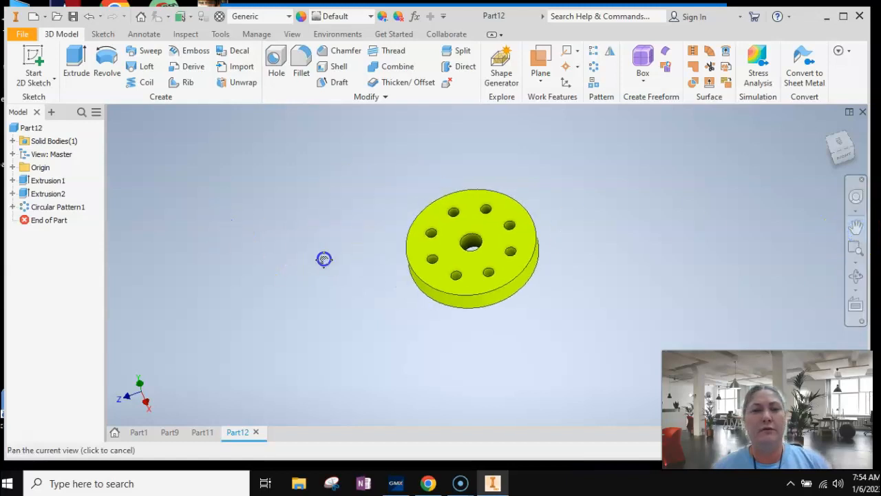
{"action": "left_click", "coordinate": [74, 18]}
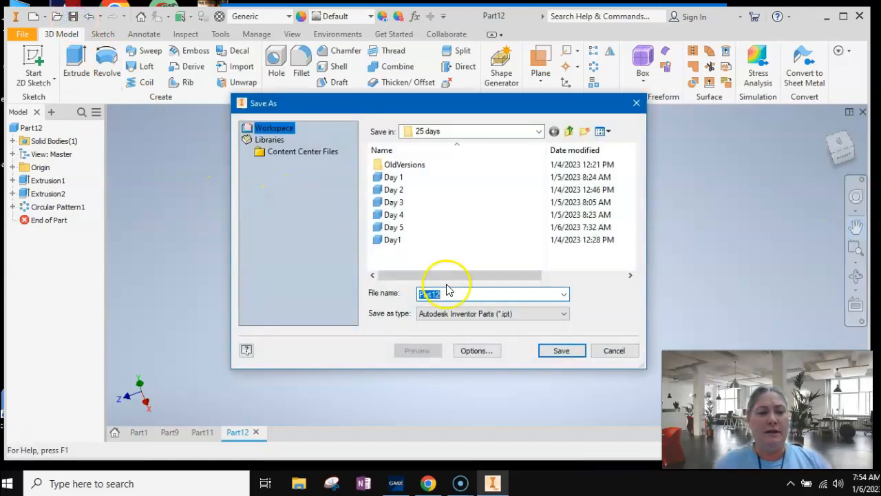
{"action": "type", "text": "Day 6"}
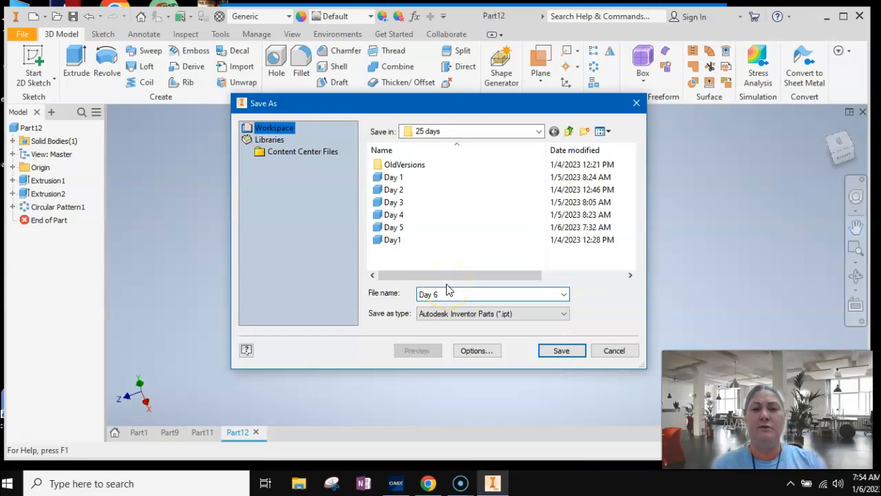
{"action": "left_click", "coordinate": [561, 352]}
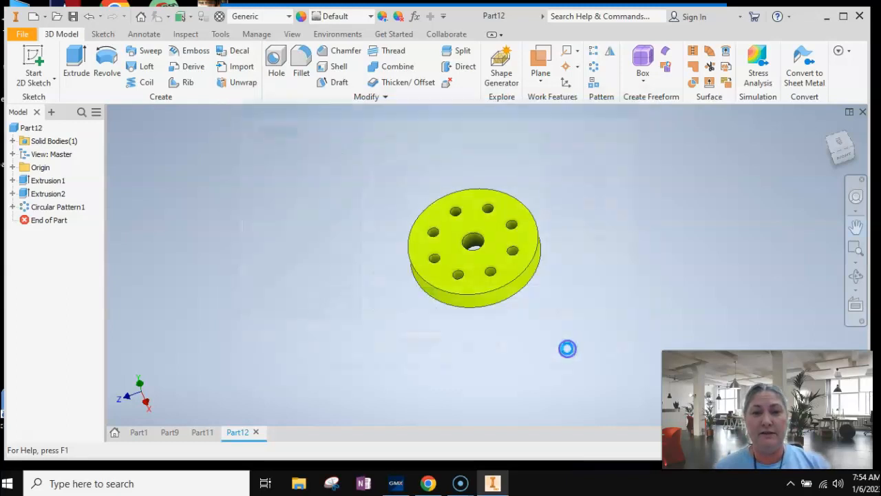
Open the solid body's properties and update them to calculate its mass, area and volume
{"action": "left_click", "coordinate": [13, 141]}
{"action": "left_click", "coordinate": [50, 155]}
{"action": "right_click", "coordinate": [50, 156]}
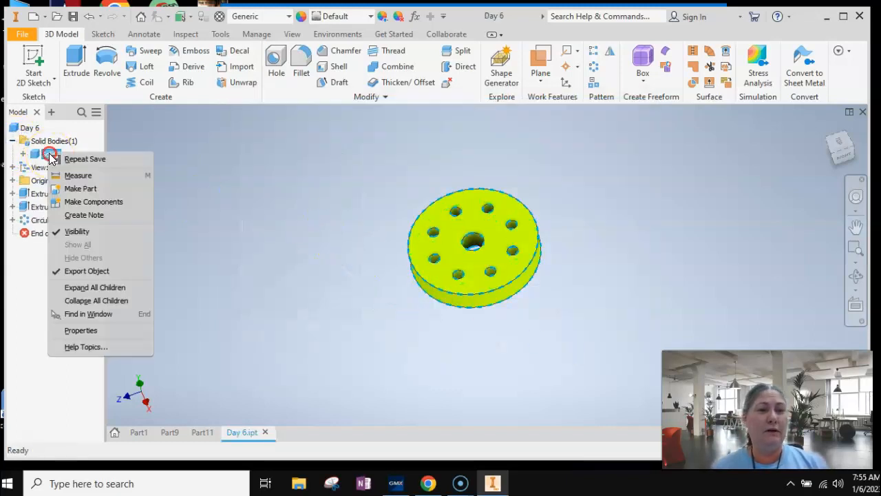
{"action": "left_click", "coordinate": [88, 329]}
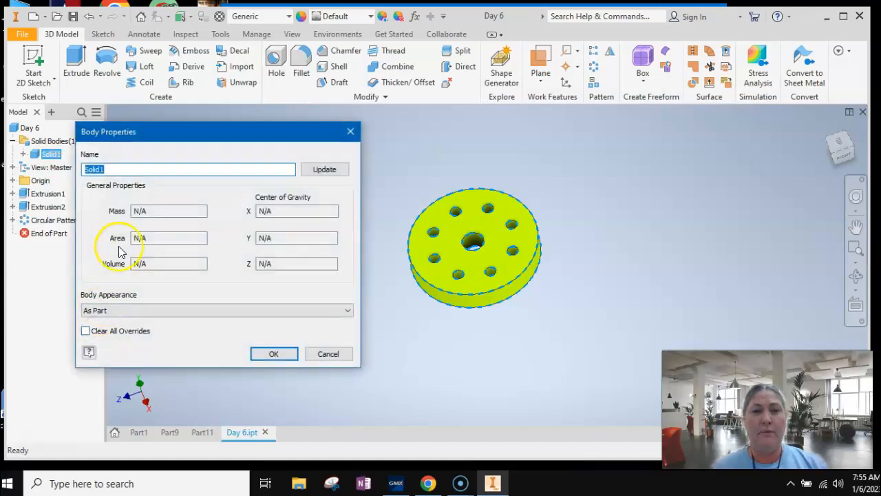
{"action": "left_click", "coordinate": [339, 170]}
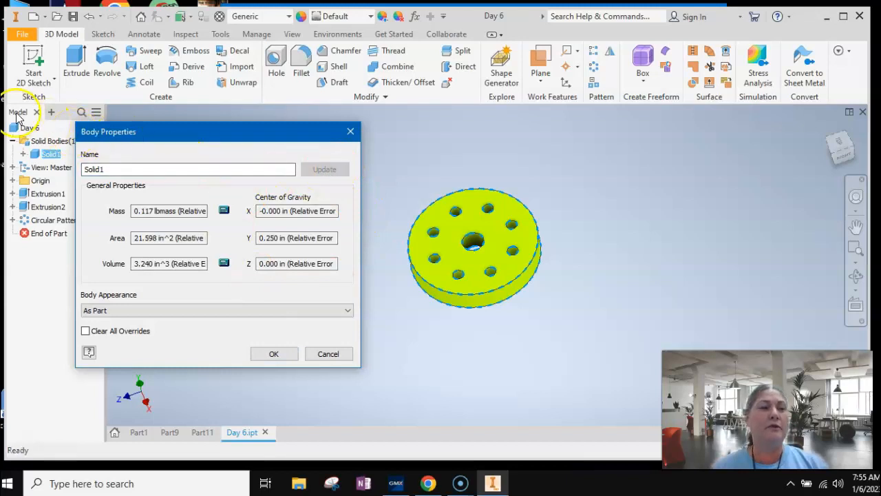